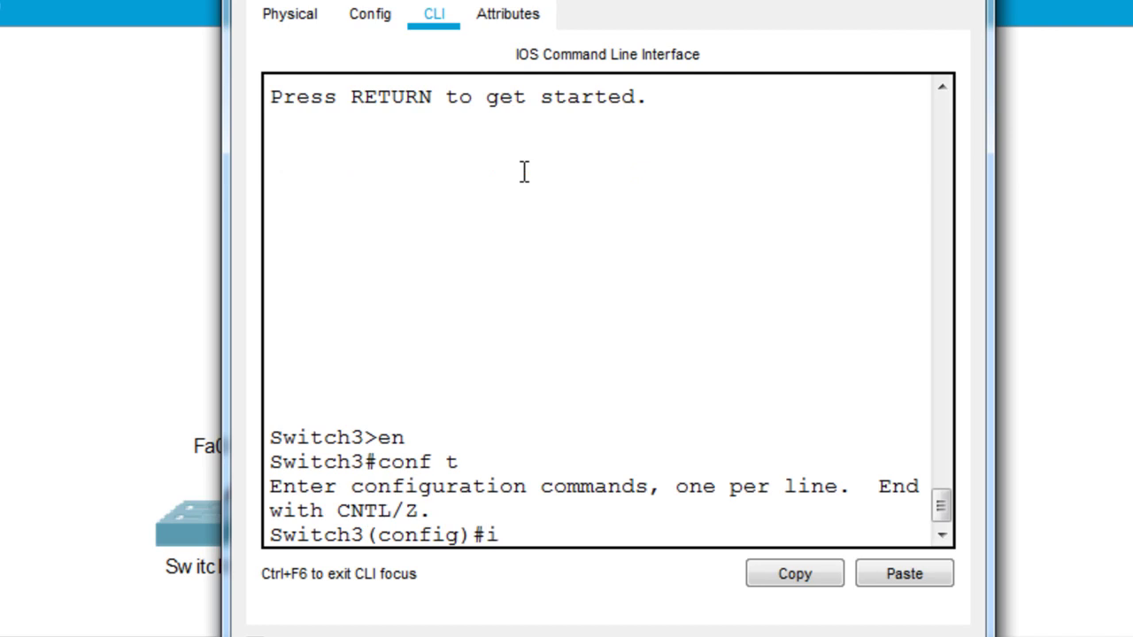
Enter interface configuration mode for f0/1 on Switch3.
text(terf)
key(Tab)
text(f0/1)
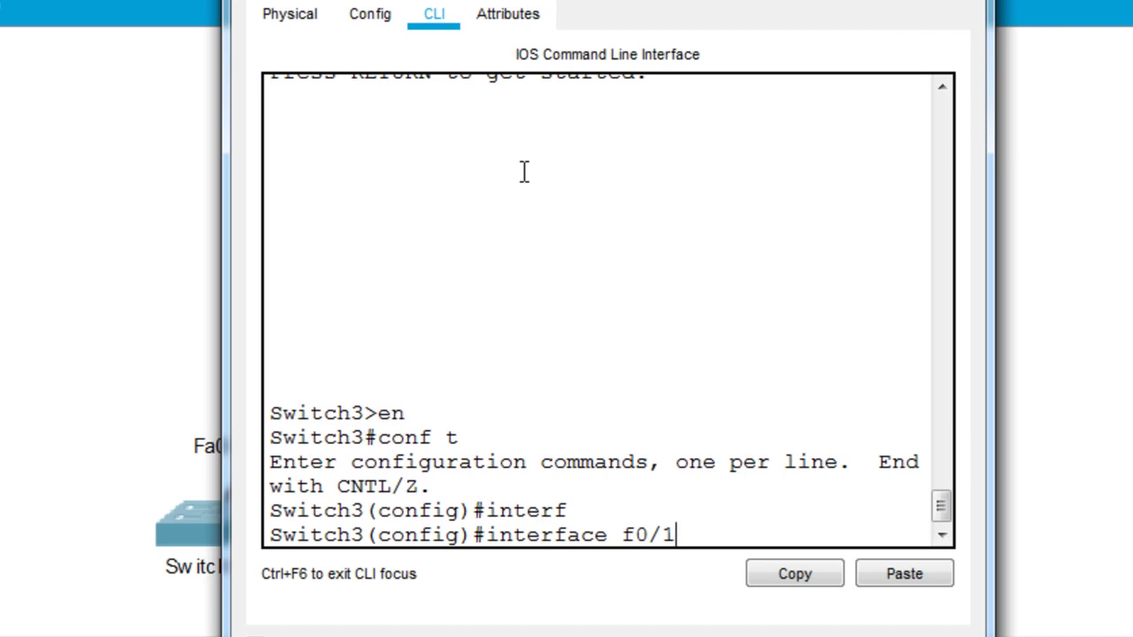
key(Return)
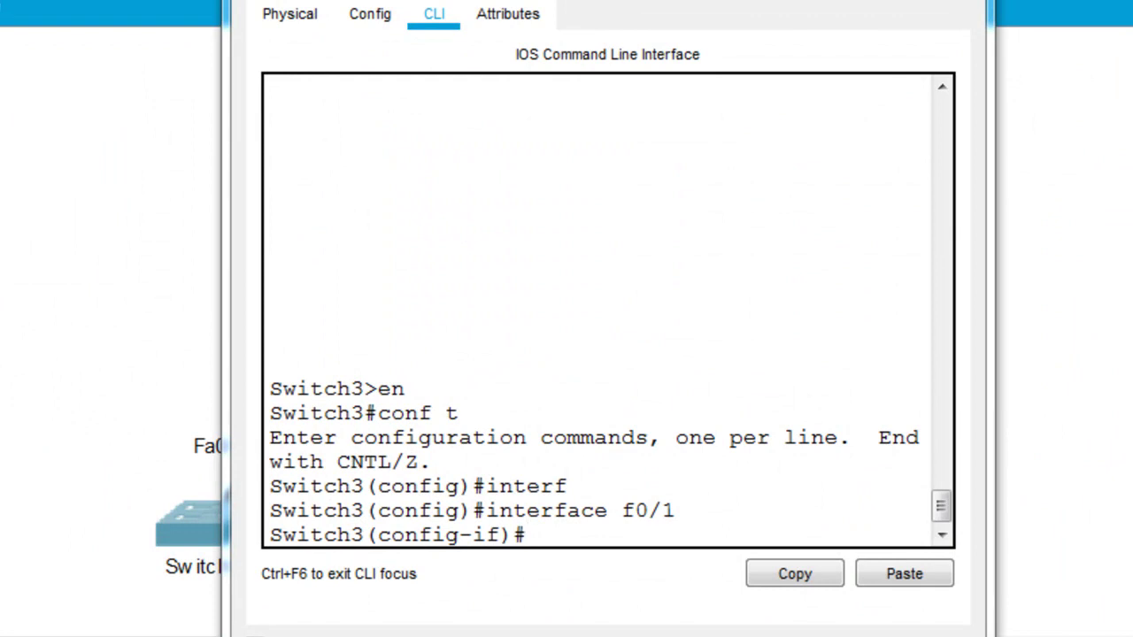
Enable root guard on Switch3's f0/1 with spanning-tree guard root, checking the command's options, and exit interface configuration mode.
click(554, 542)
text(spann)
key(Tab)
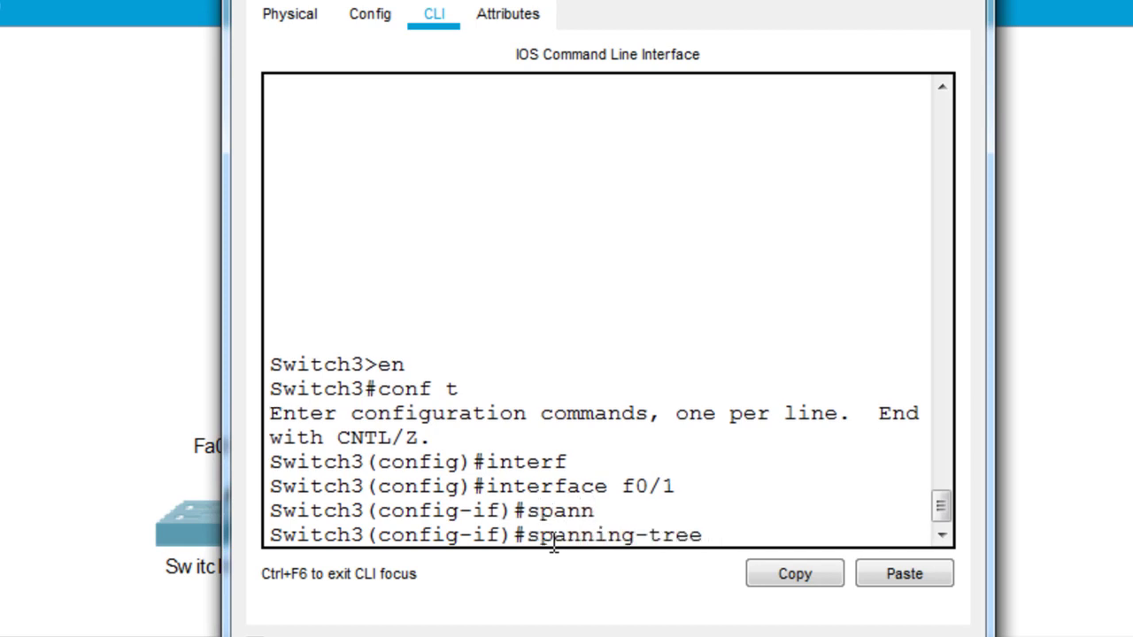
text(guar)
key(Tab)
text(roo)
key(Tab)
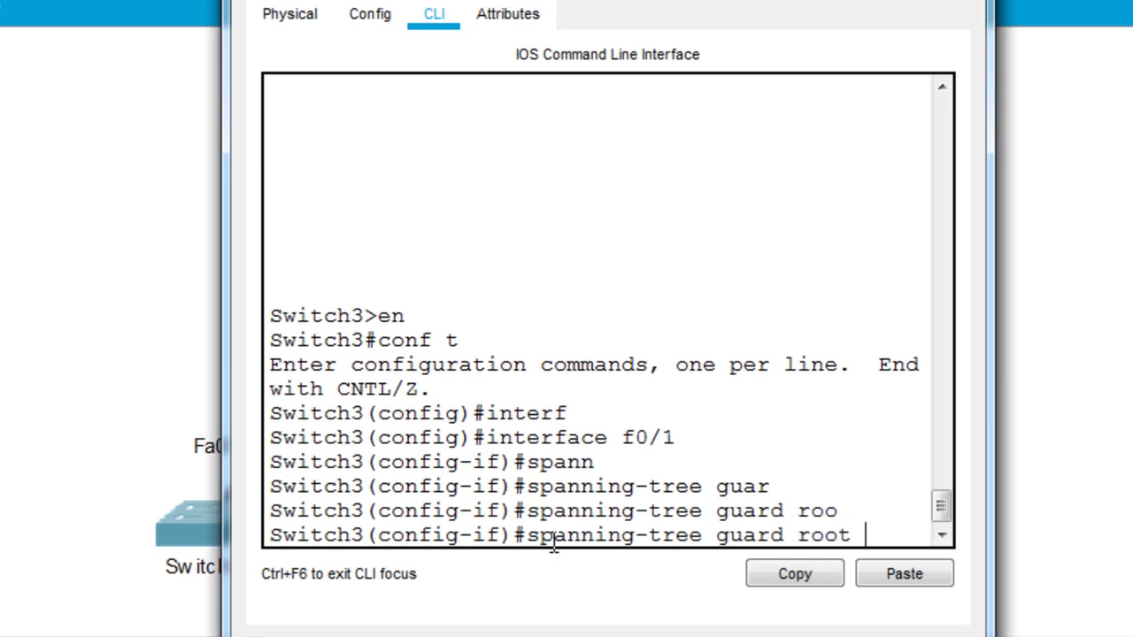
text(?)
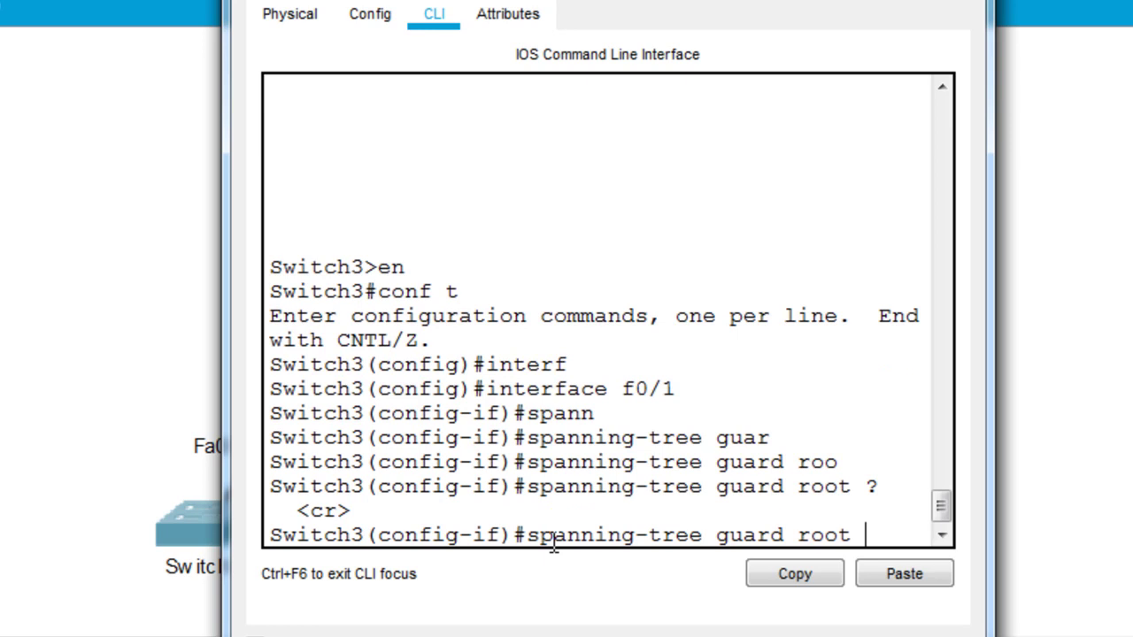
key(Return)
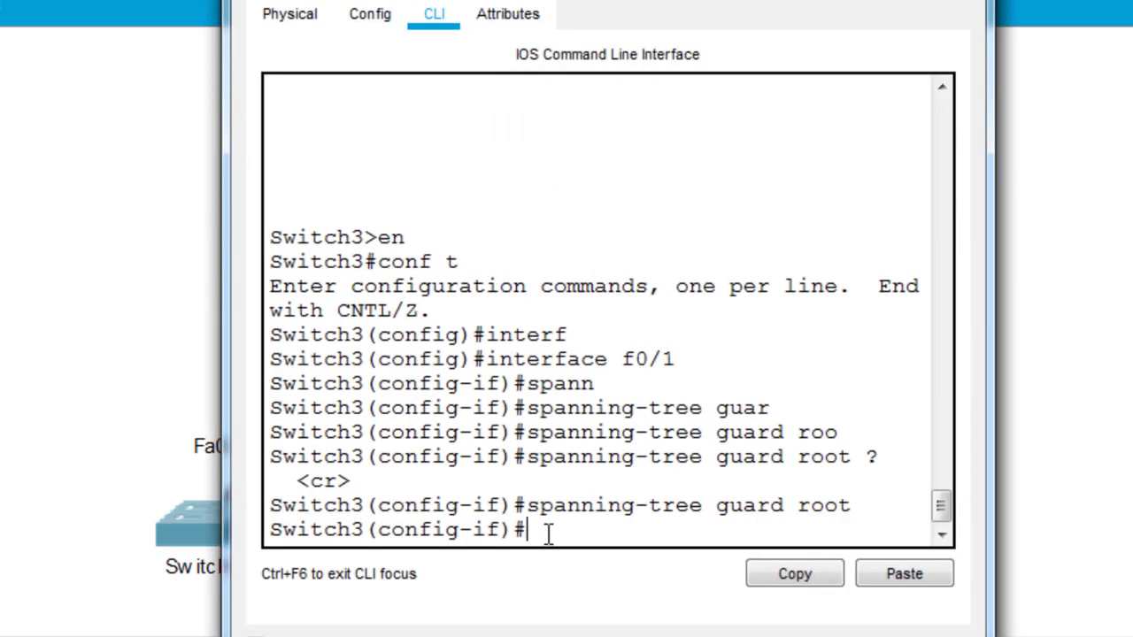
text(exi)
key(Return)
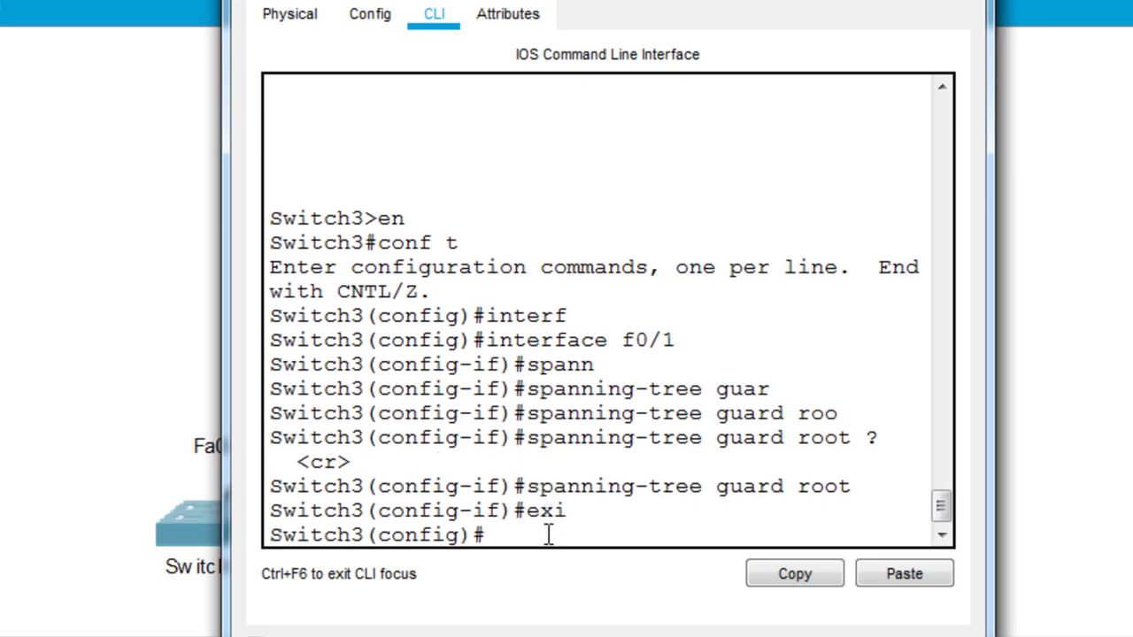
Apply spanning-tree guard root to interface f0/2 on Switch3.
key(Up)
key(Up)
key(Up)
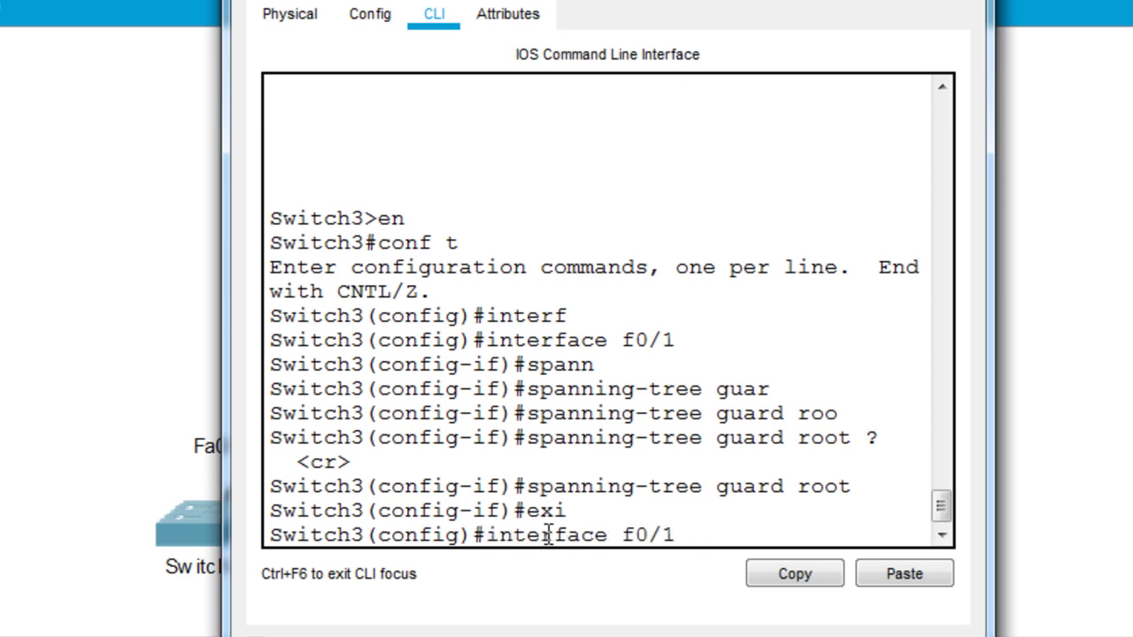
key(BackSpace)
text(2)
key(Return)
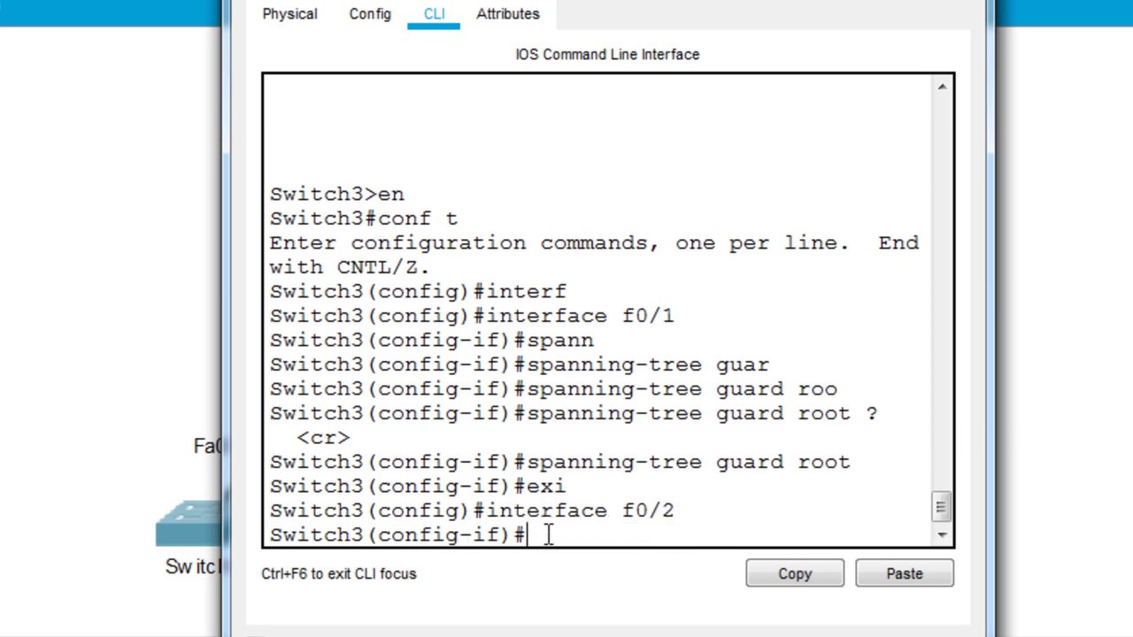
key(Up)
key(Up)
key(Up)
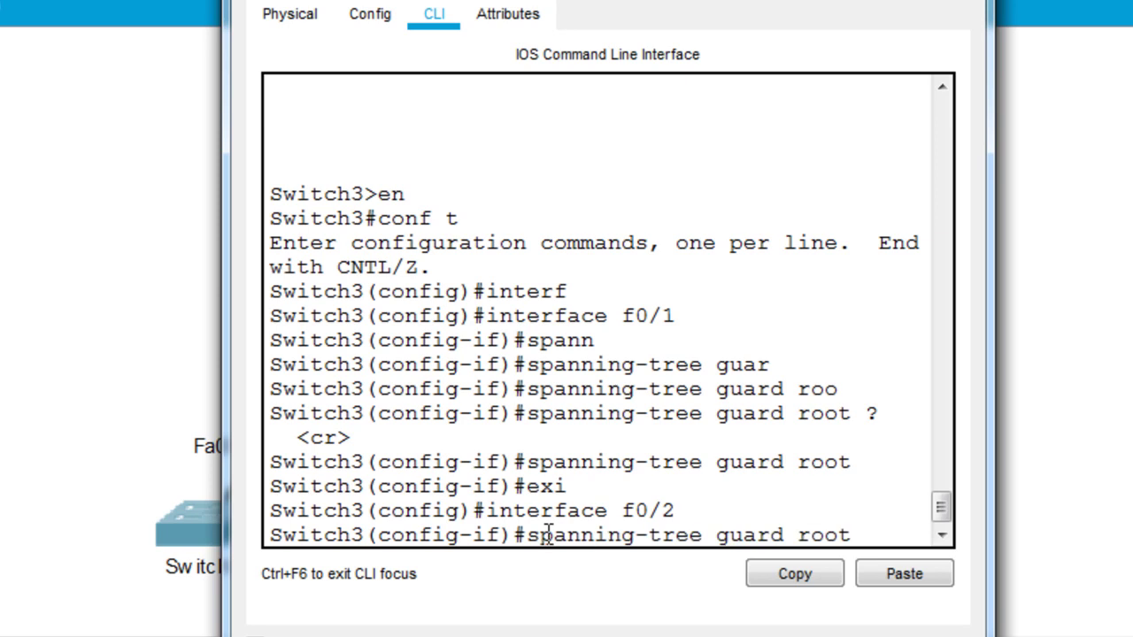
key(Return)
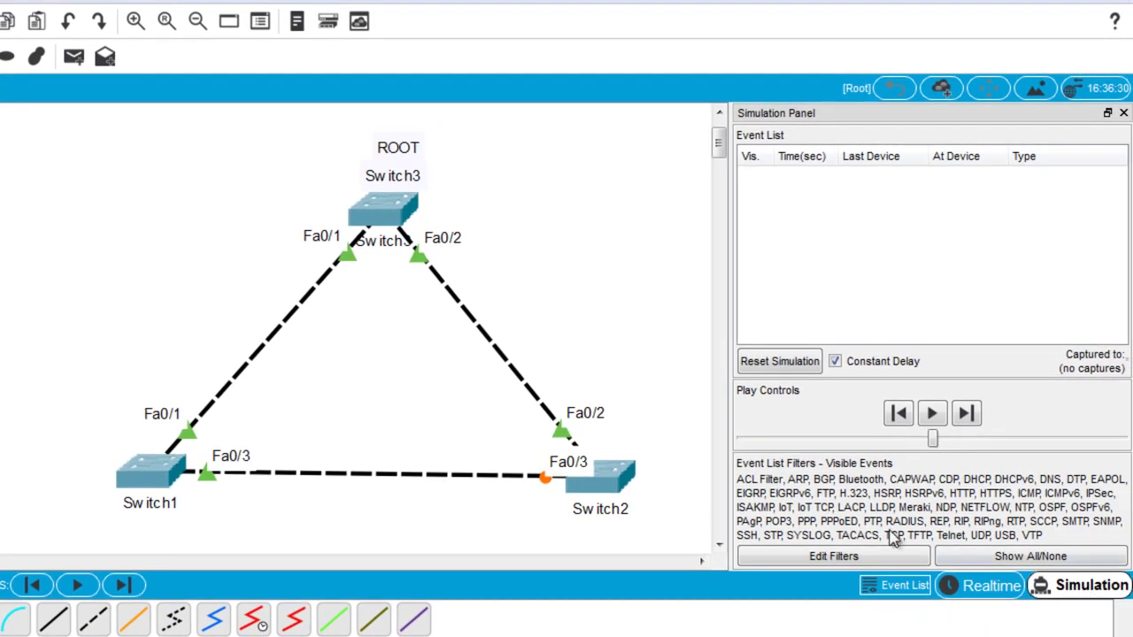
Clear all simulation event filters and enable only STP as a visible event.
click(967, 558)
click(905, 559)
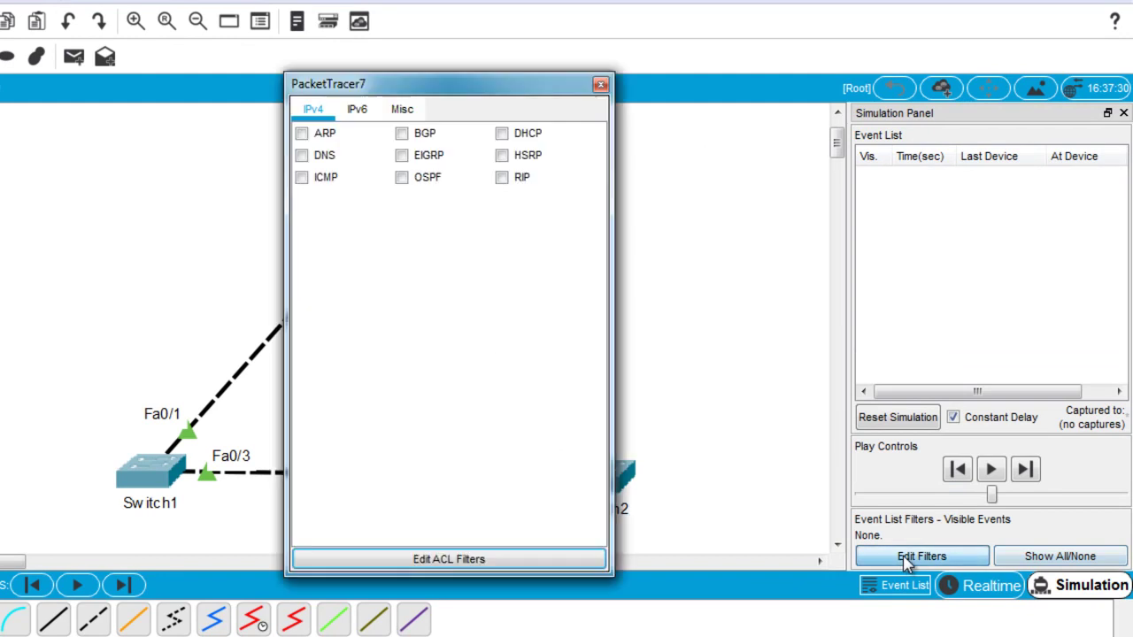
click(403, 110)
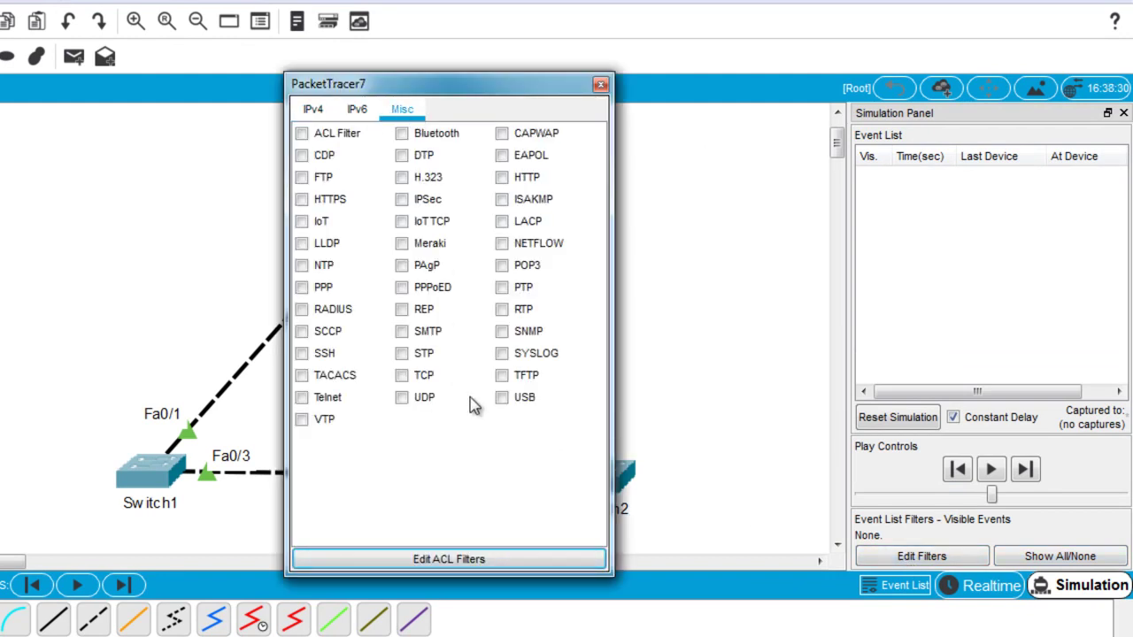
click(401, 354)
click(601, 84)
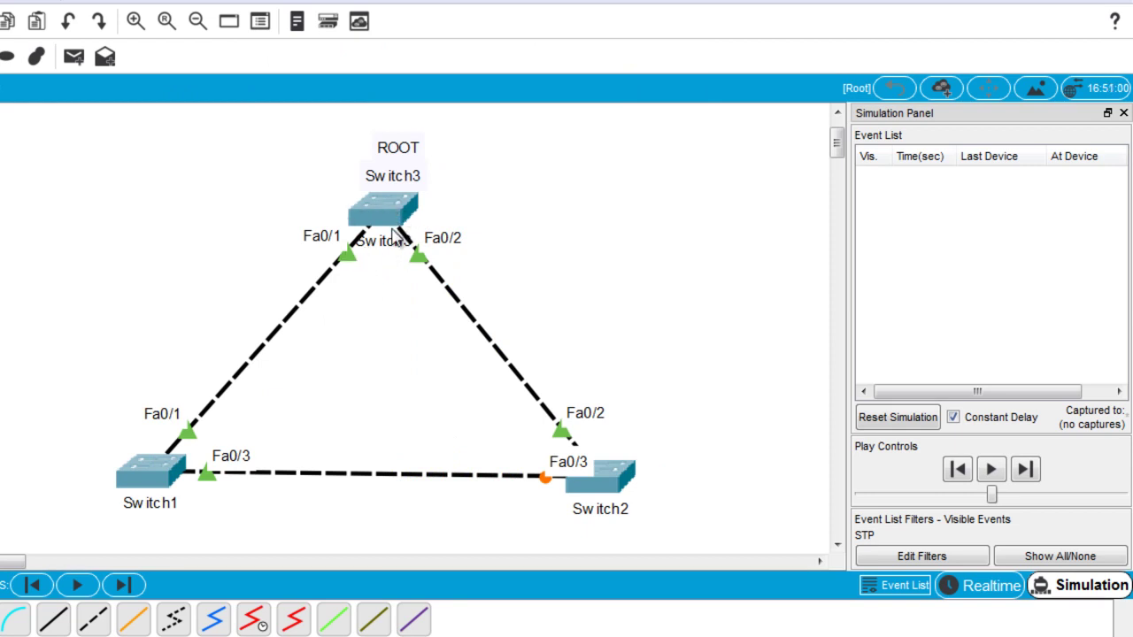
Open Switch1's command line and enter global configuration mode.
click(157, 478)
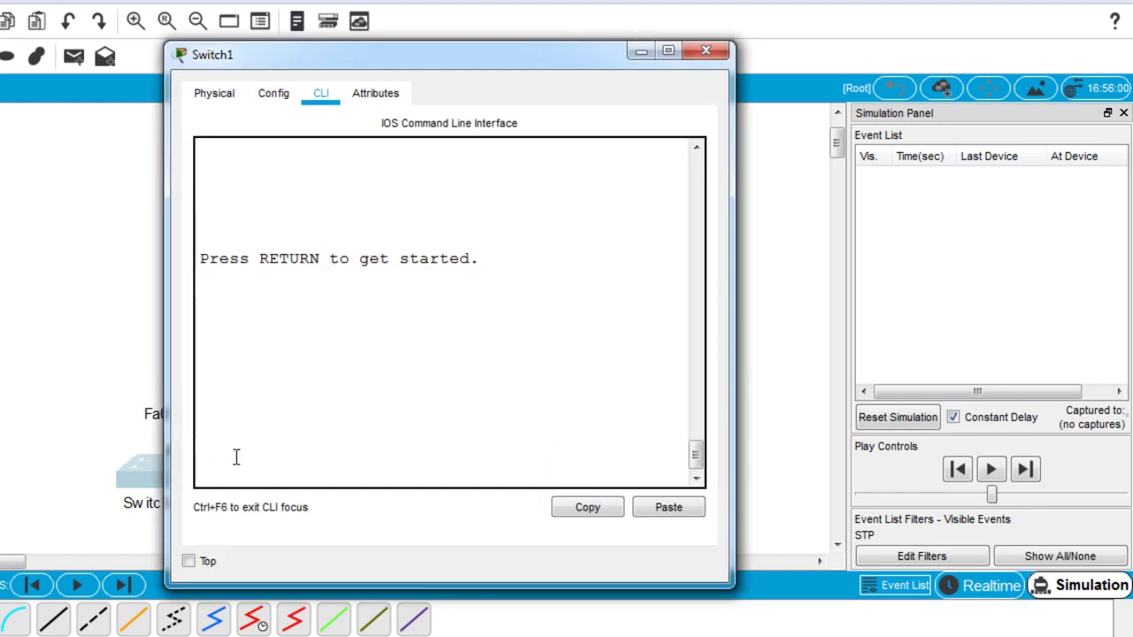
key(Return)
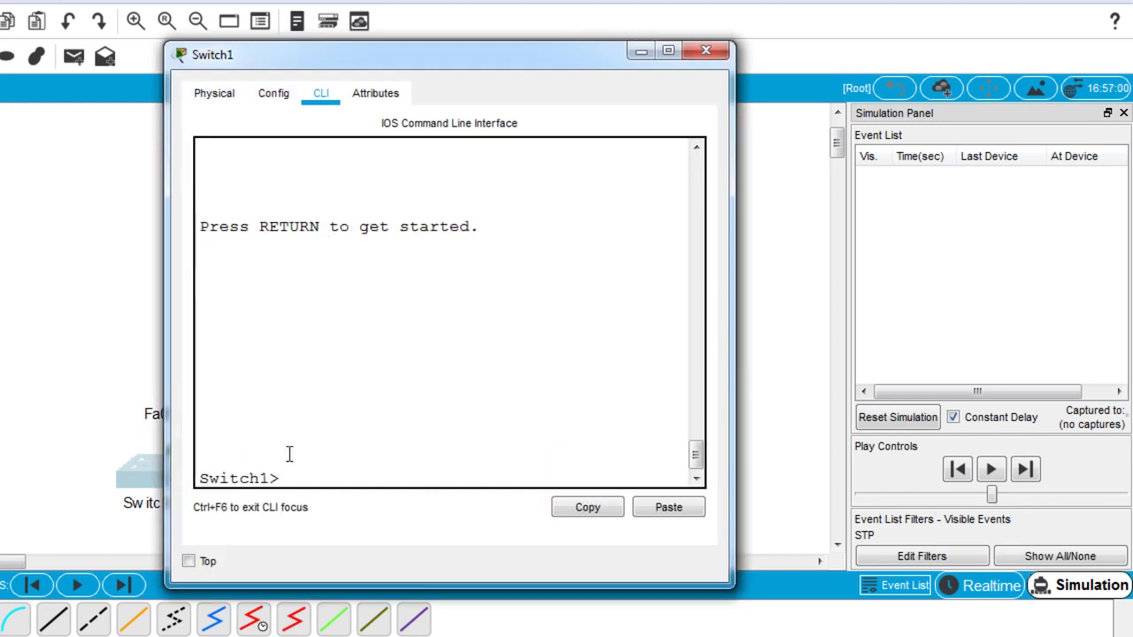
text(en)
key(Return)
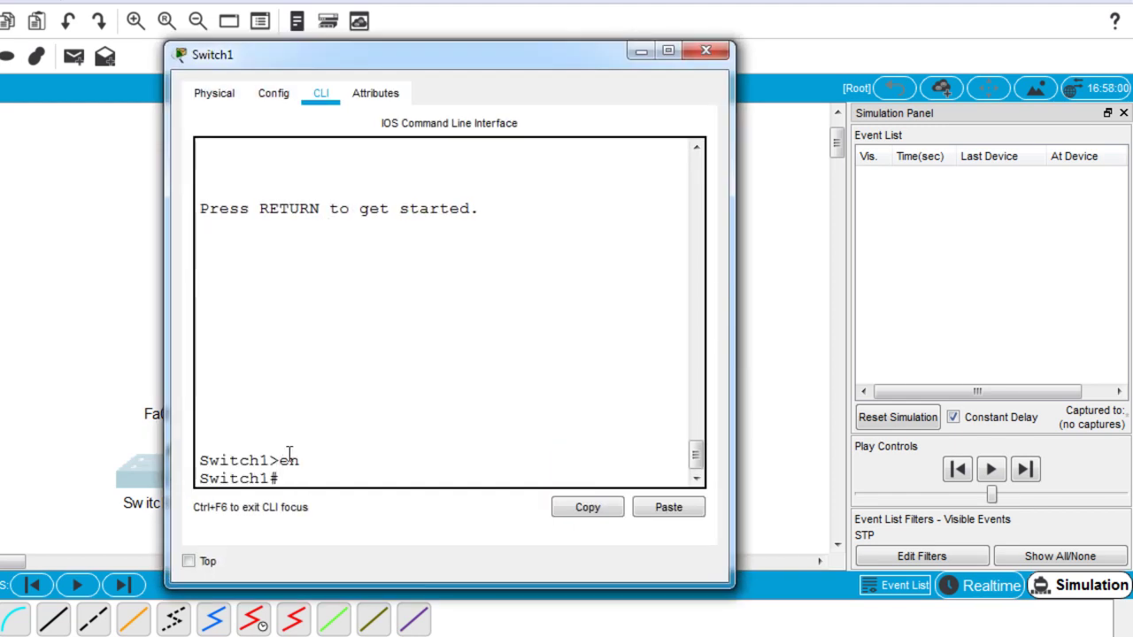
text(con)
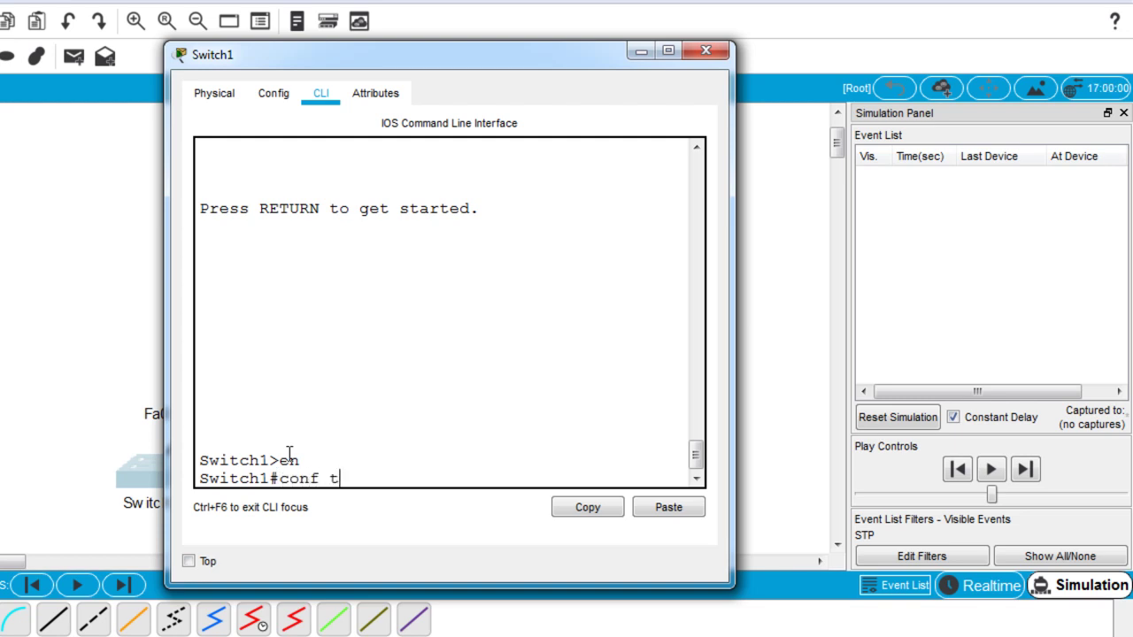
text(f t)
key(Return)
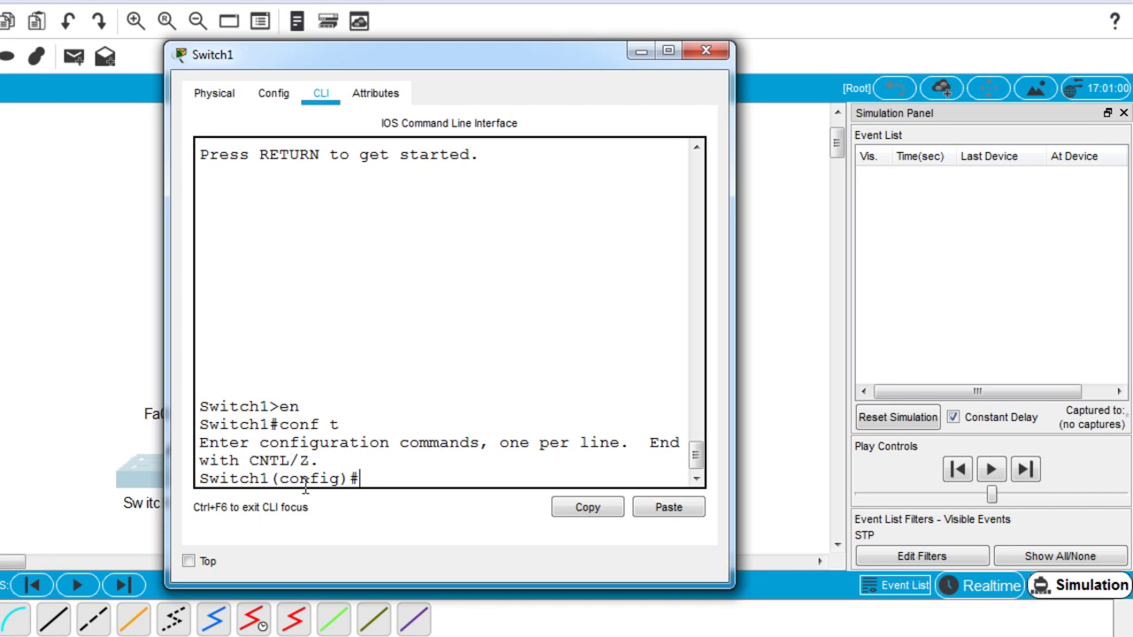
Set Switch1's spanning-tree priority for VLAN 1 to 0, consulting the command help, and minimize its window.
text(span)
key(Tab)
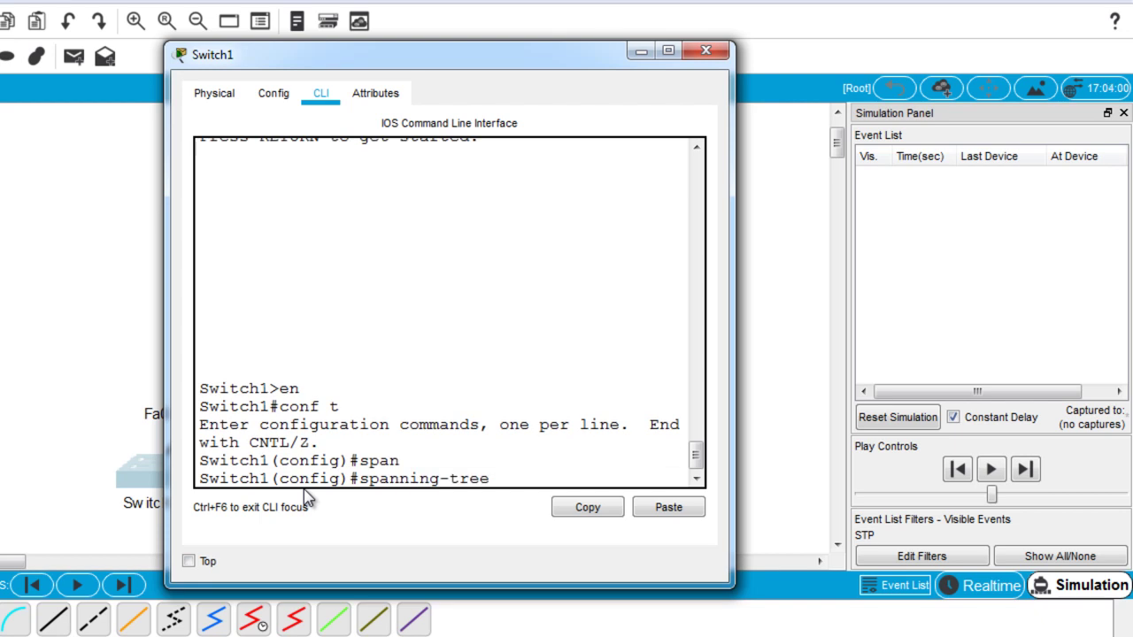
text(?)
text(vlan 1)
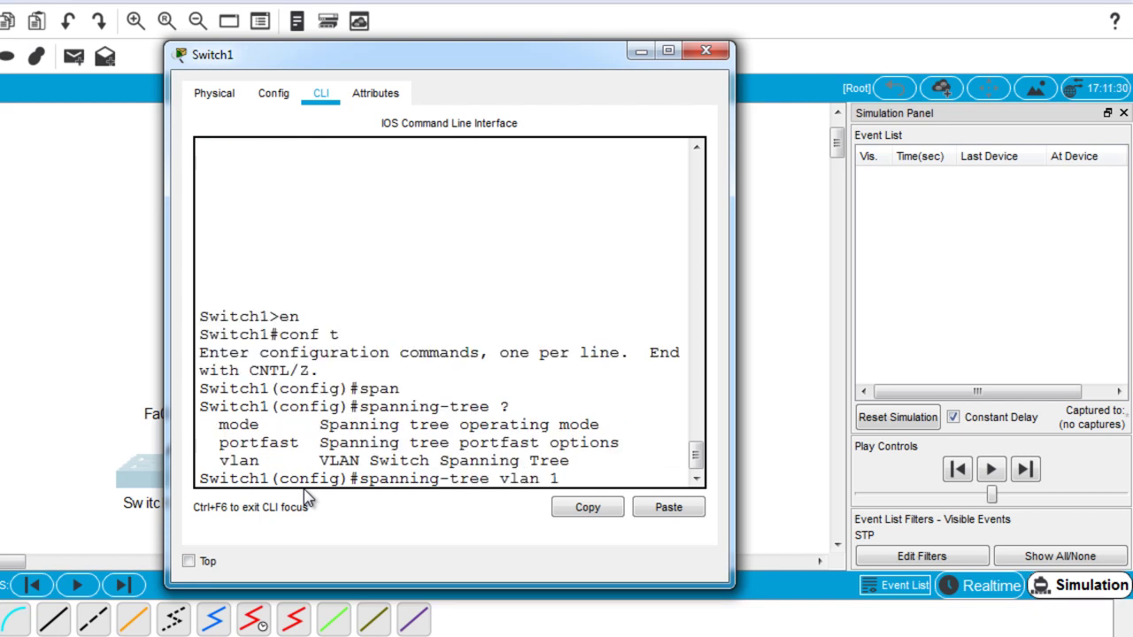
drag(731, 294, 891, 297)
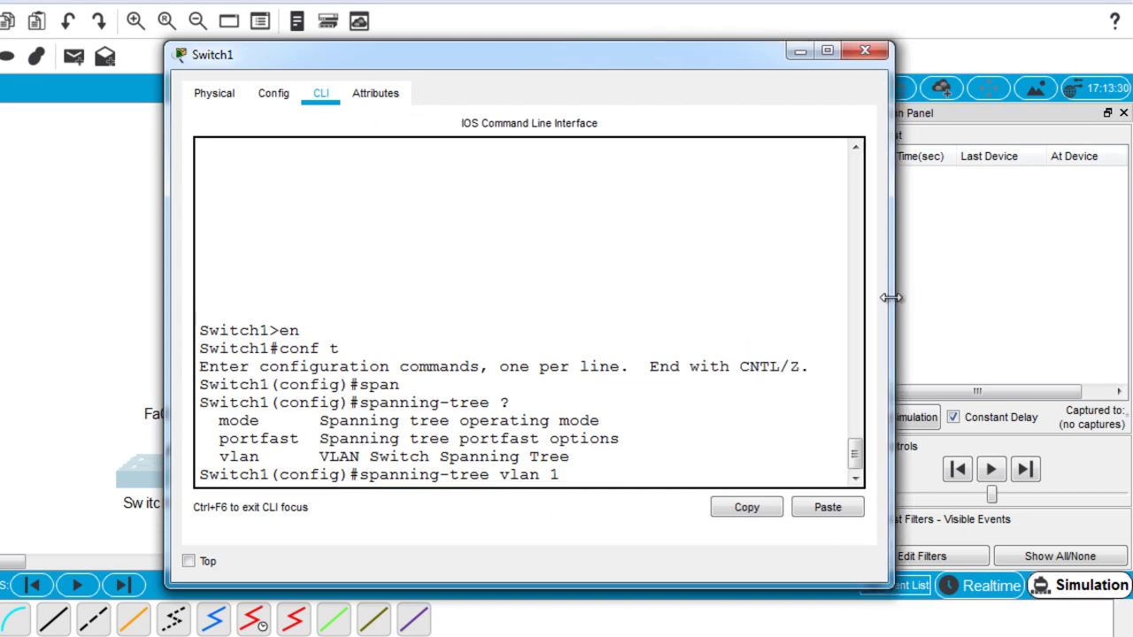
text(?)
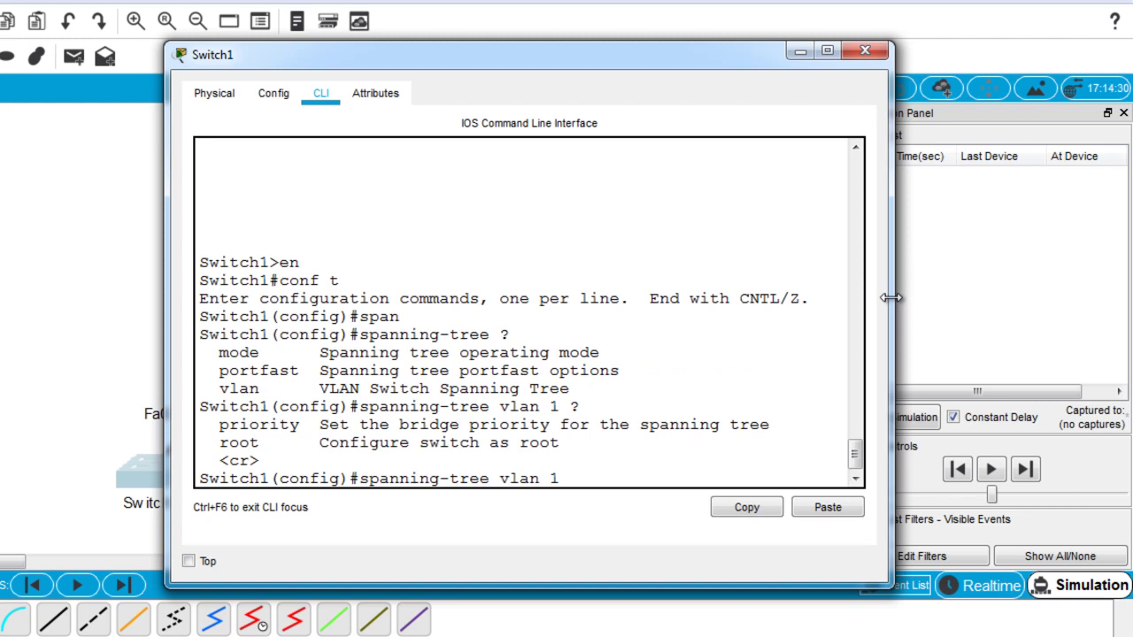
text(pri)
key(Tab)
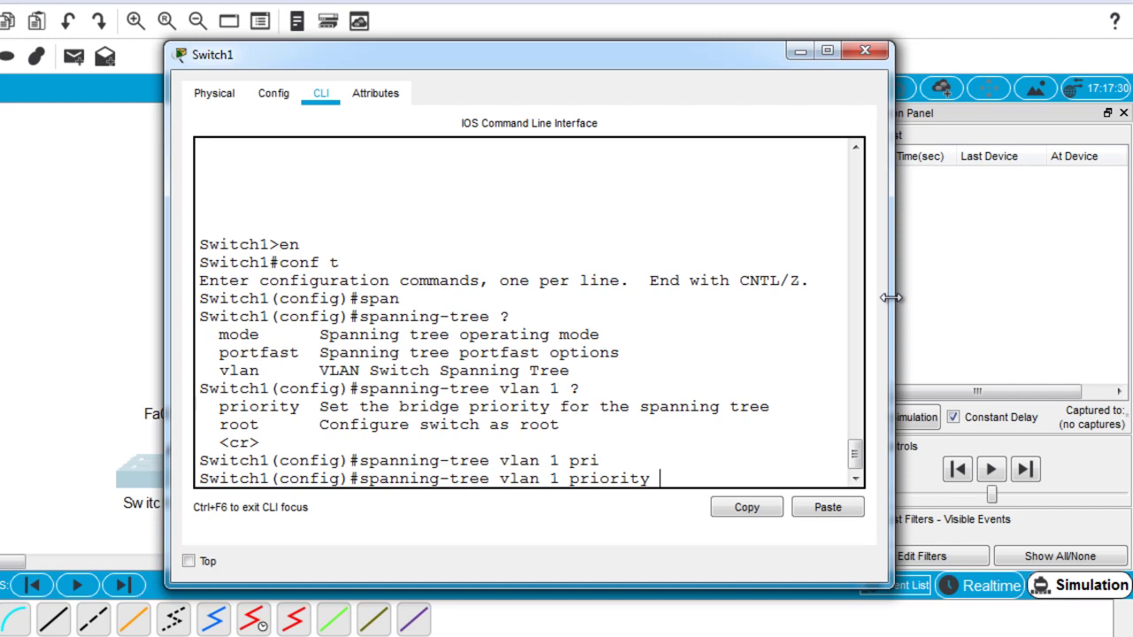
text(?)
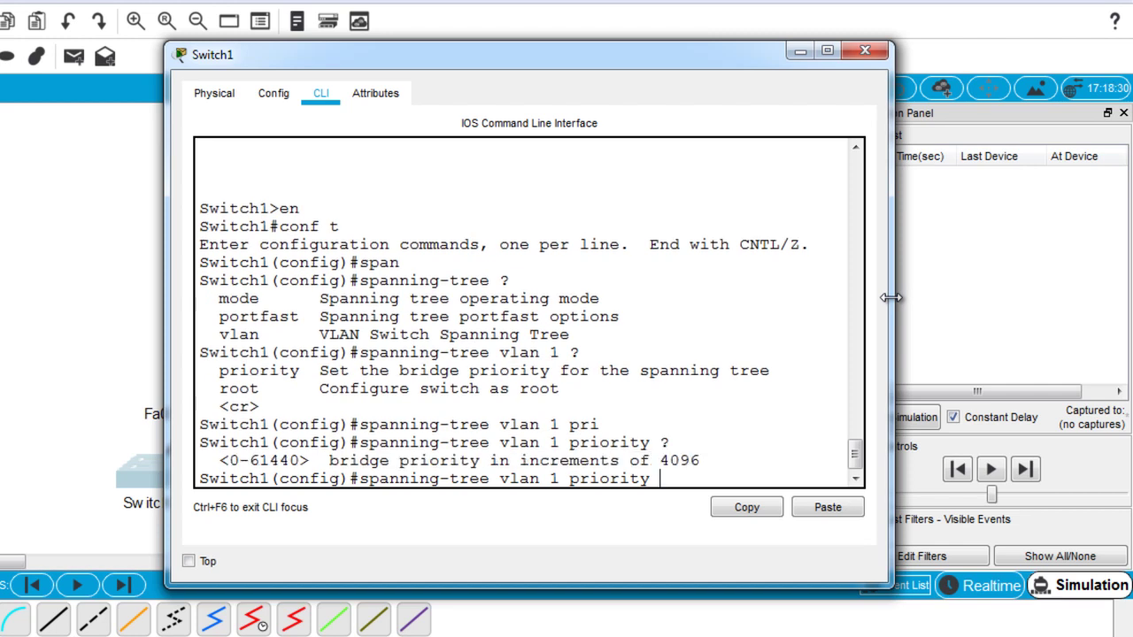
text(0 ?)
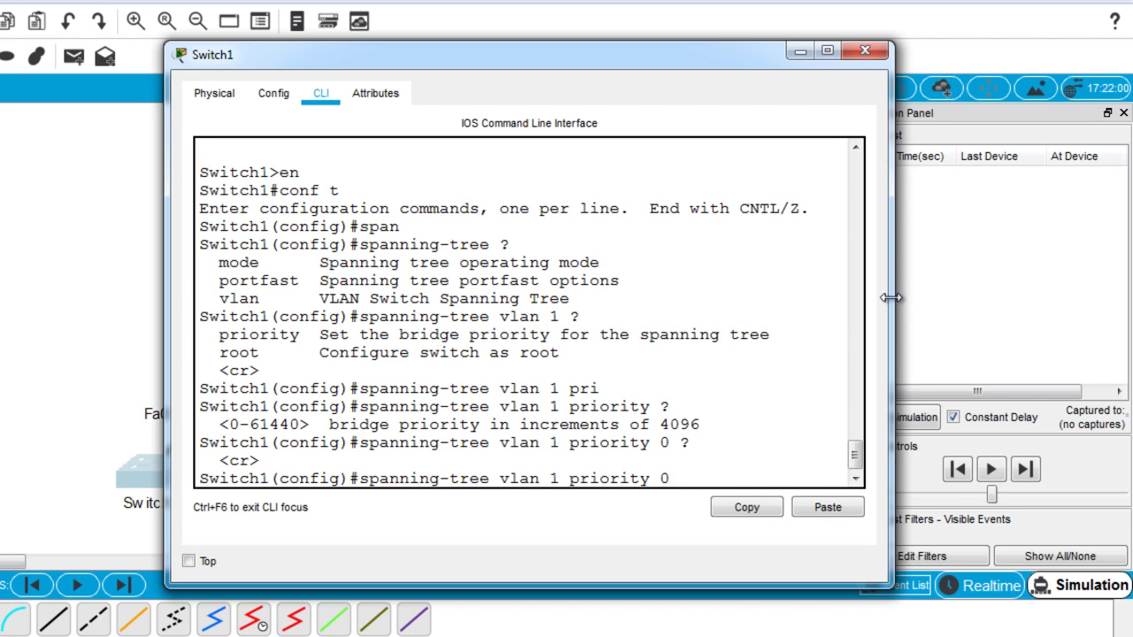
key(Return)
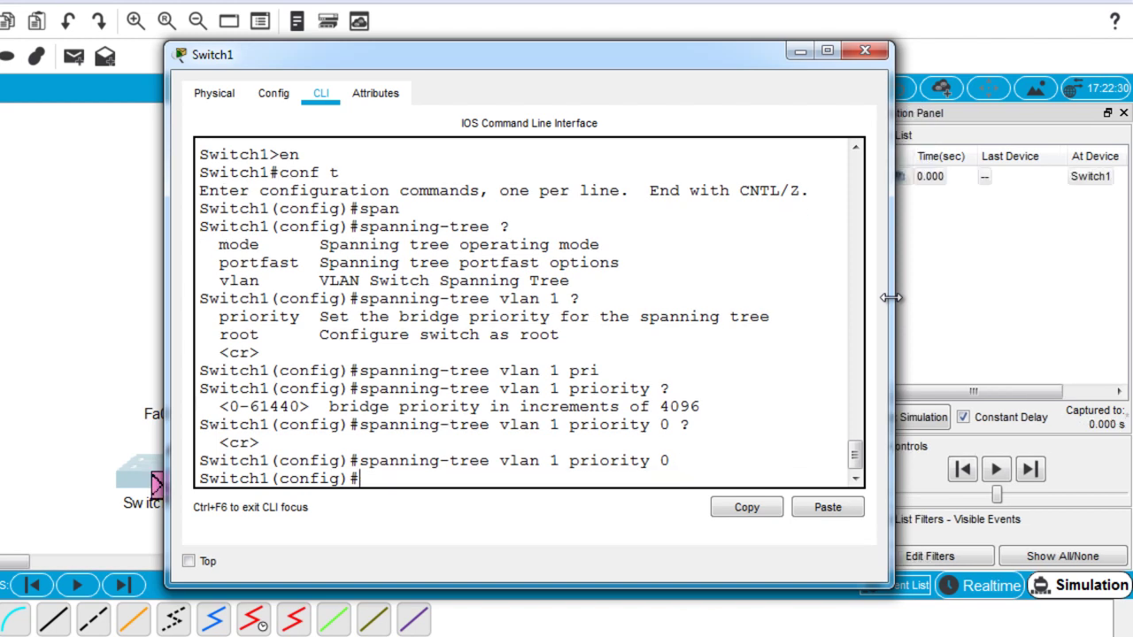
click(794, 51)
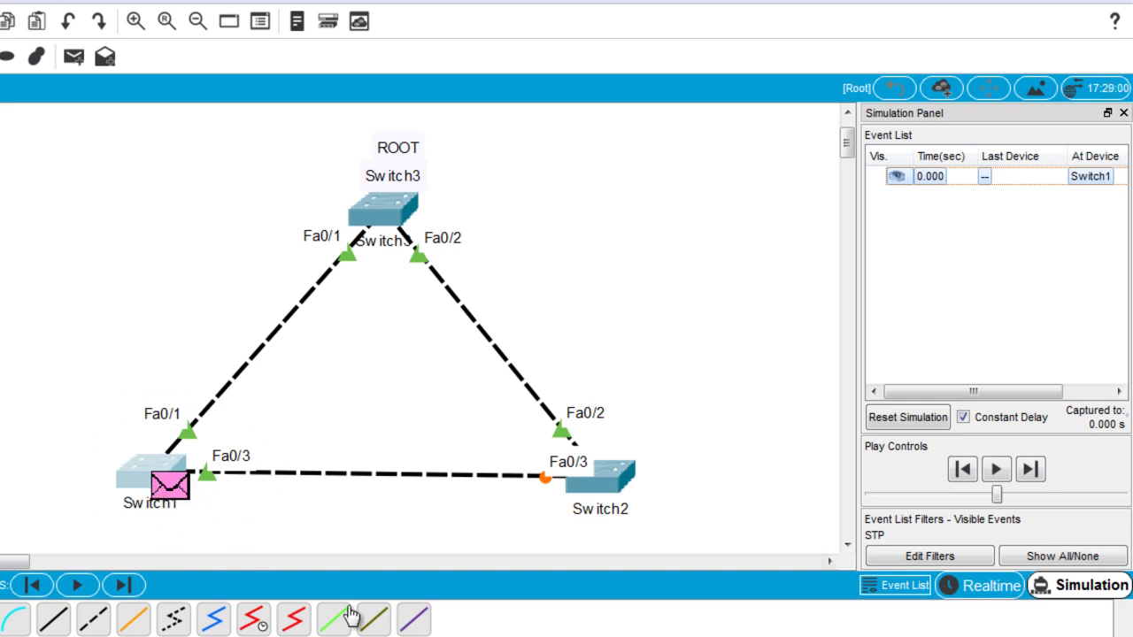
Advance the STP simulation by one event and examine the messages in Switch3's command line in a widened window.
click(127, 586)
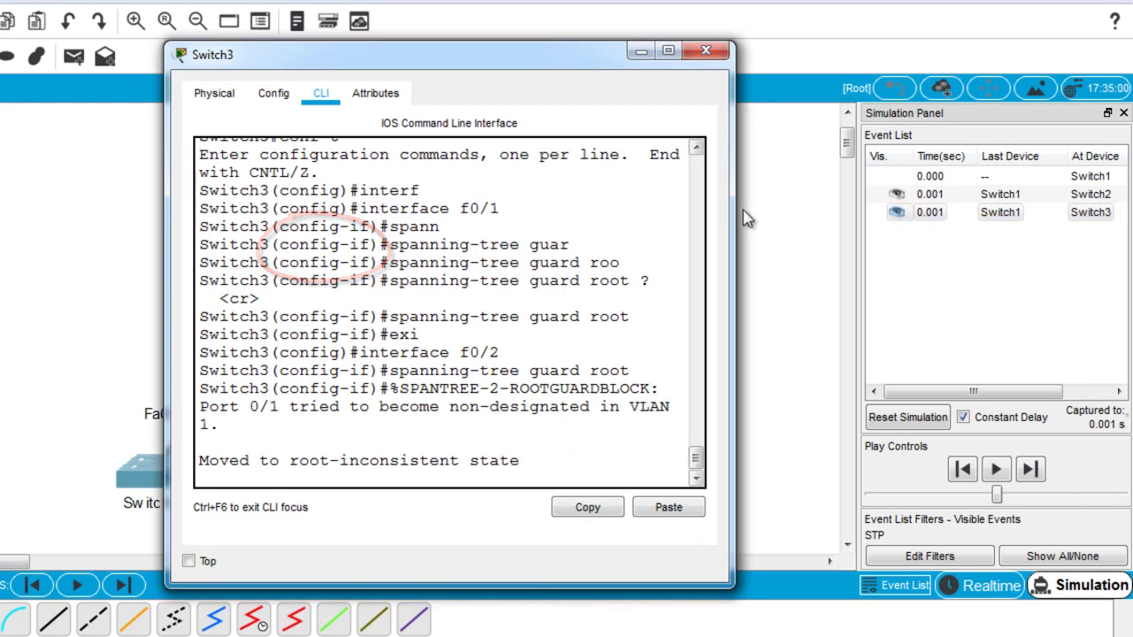
drag(731, 228, 912, 239)
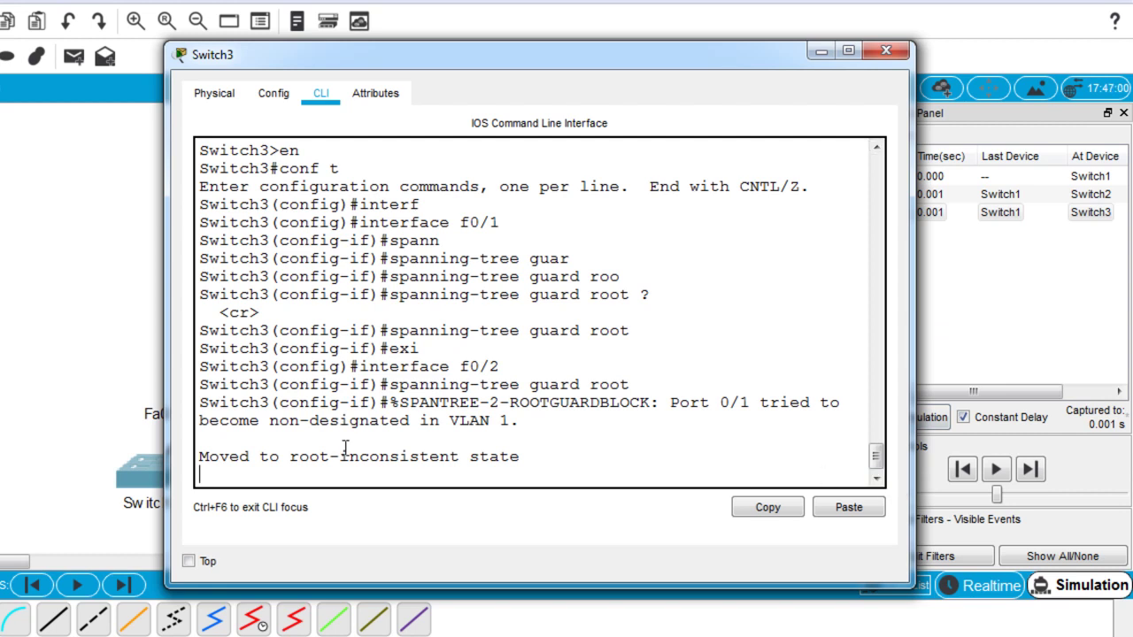
key(Return)
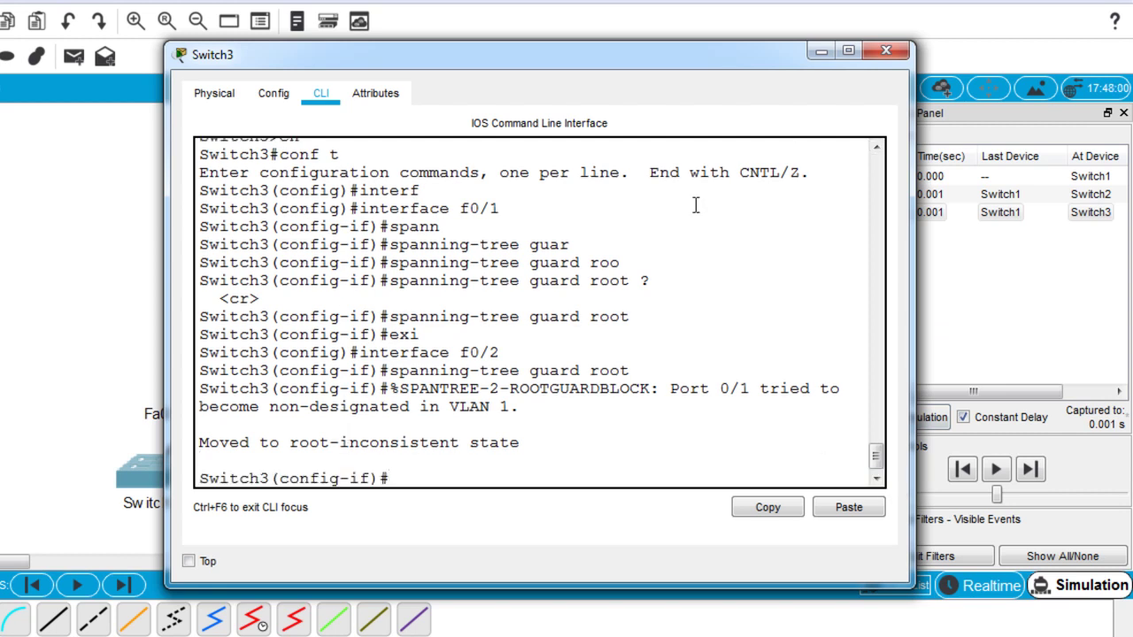
Minimize Switch3's window and switch the network from Simulation to Realtime mode.
click(822, 50)
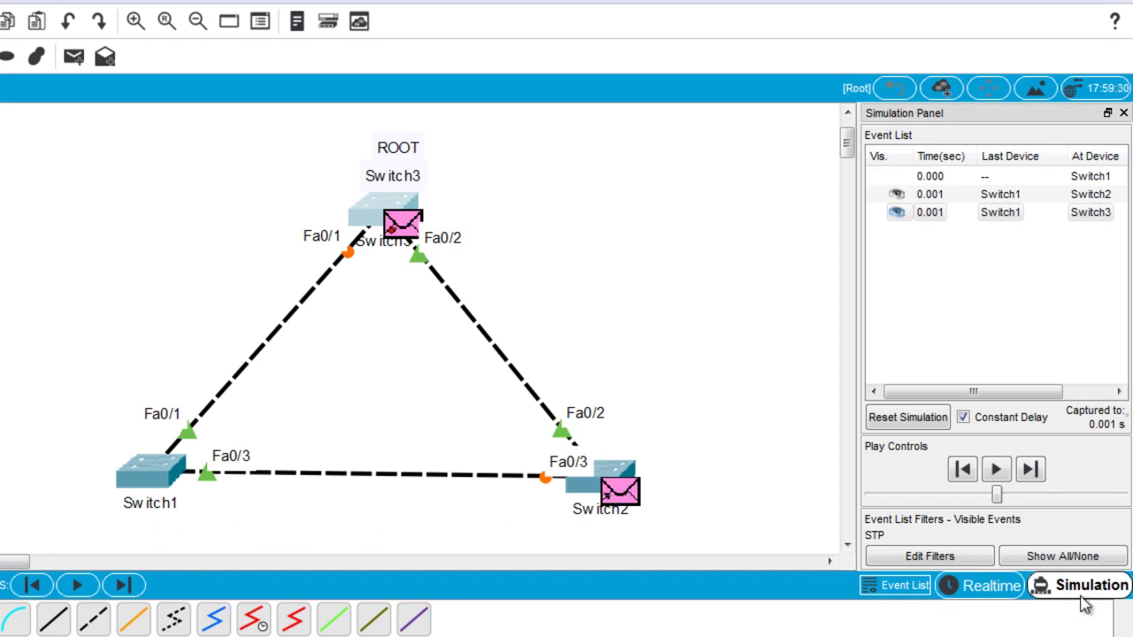
click(987, 588)
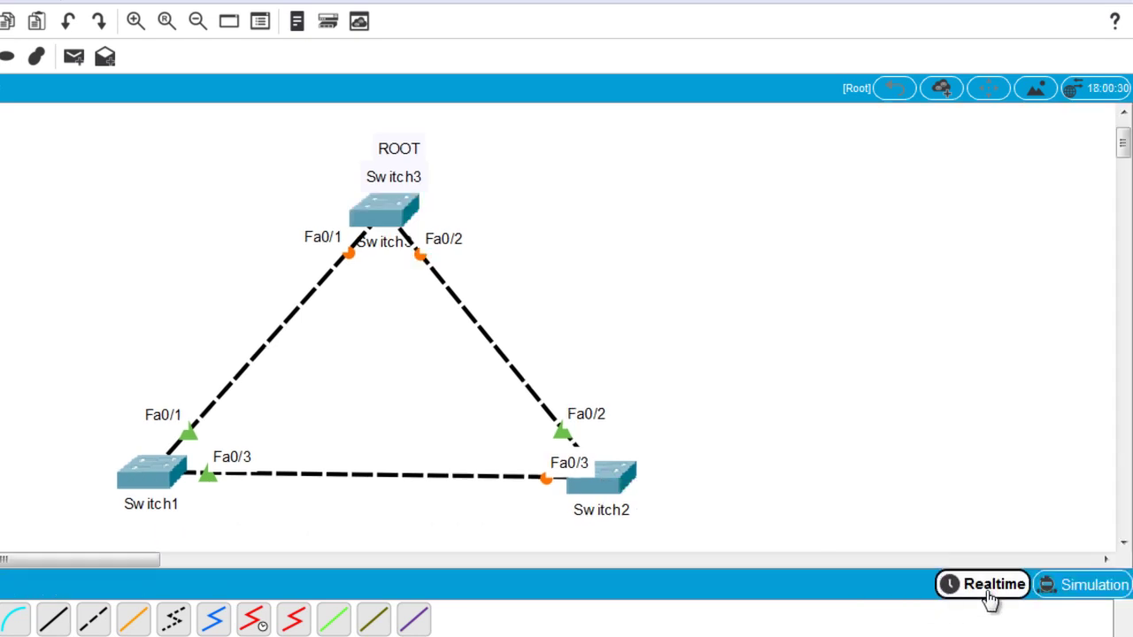